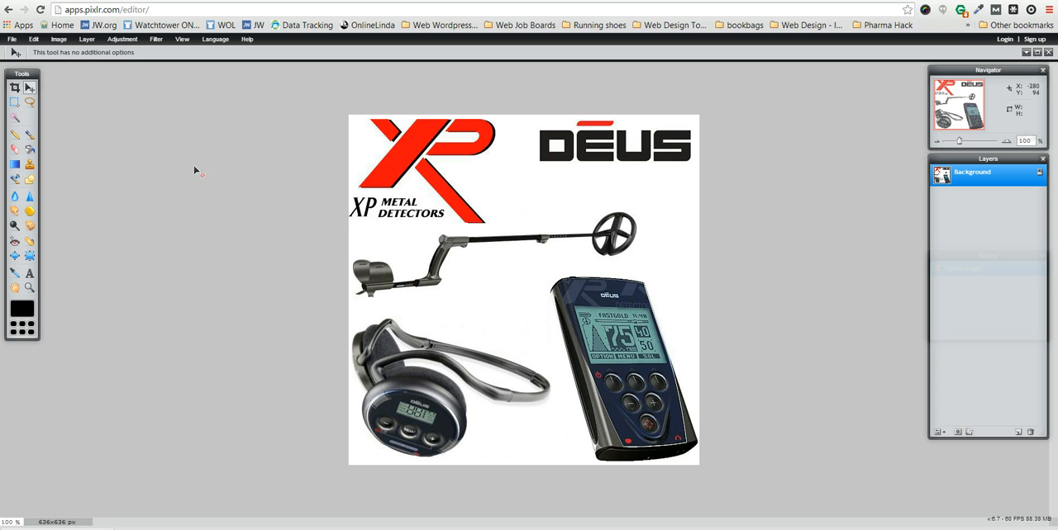
left_click(16, 89)
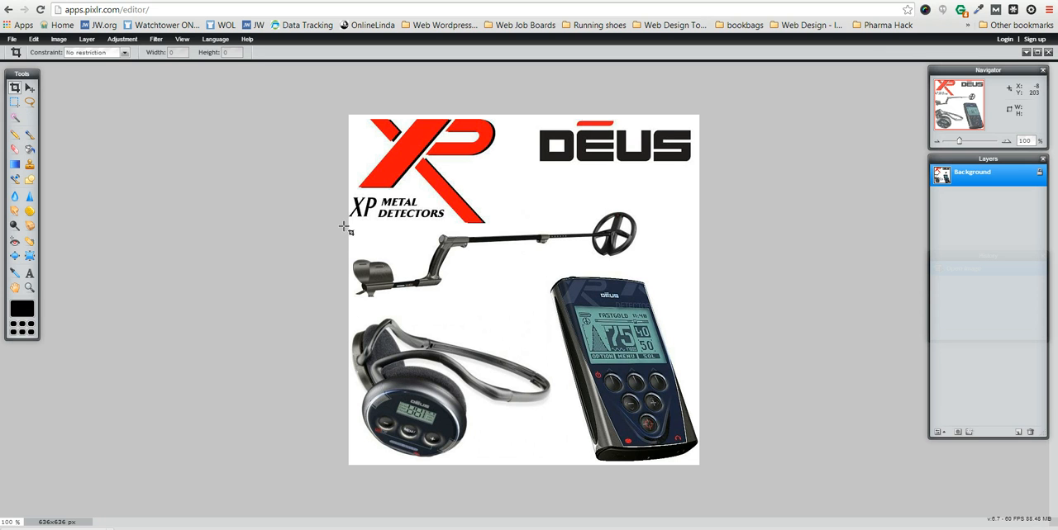
left_click_drag(344, 226, 749, 499)
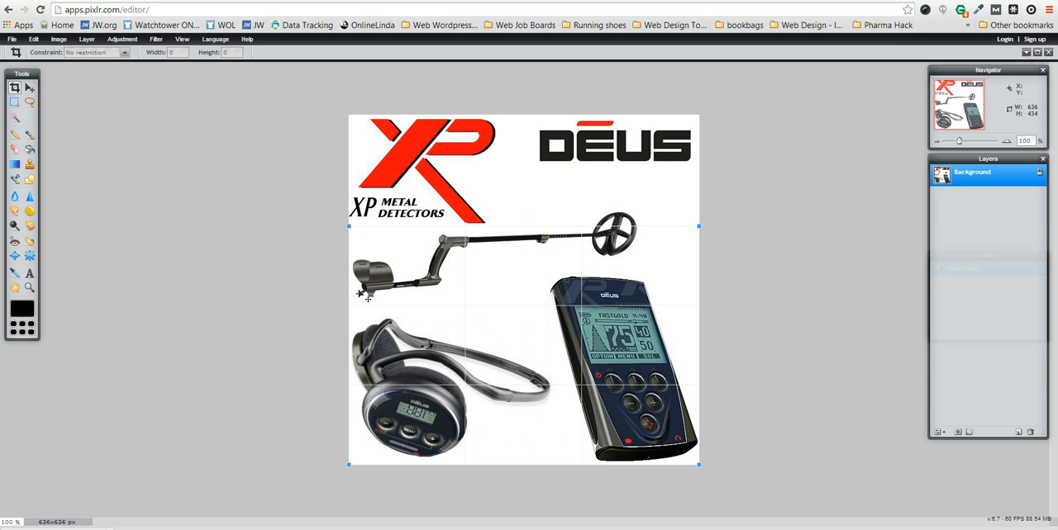
left_click(30, 89)
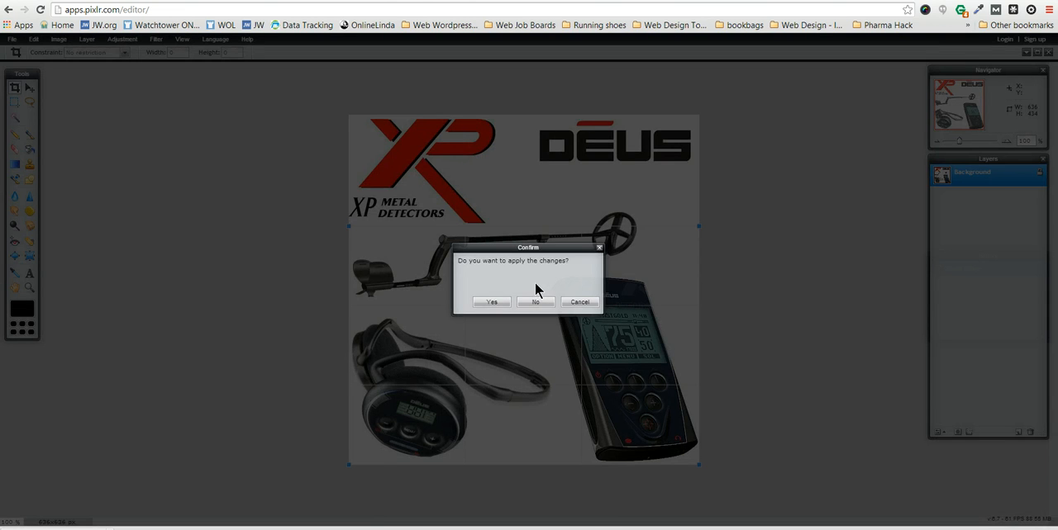
left_click(579, 303)
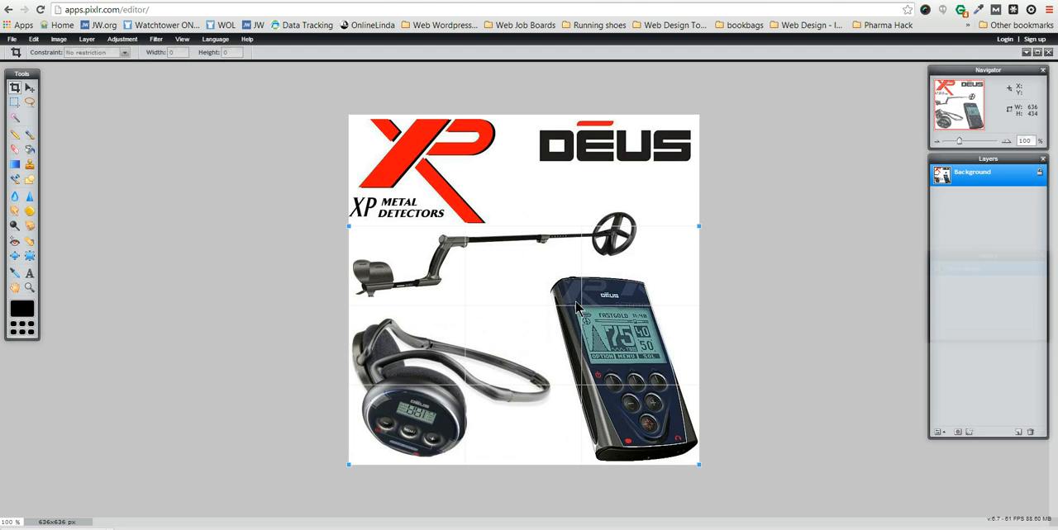
left_click(315, 285)
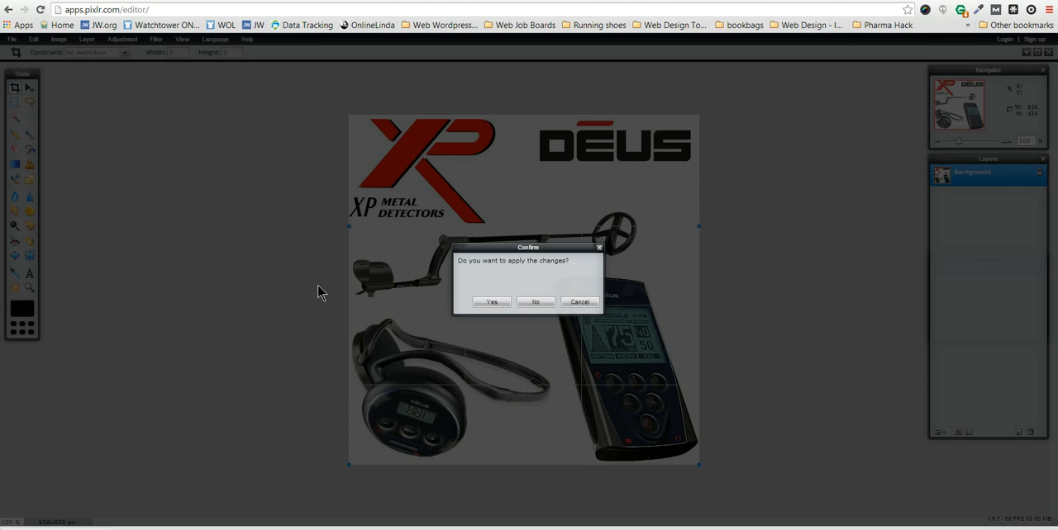
left_click(534, 302)
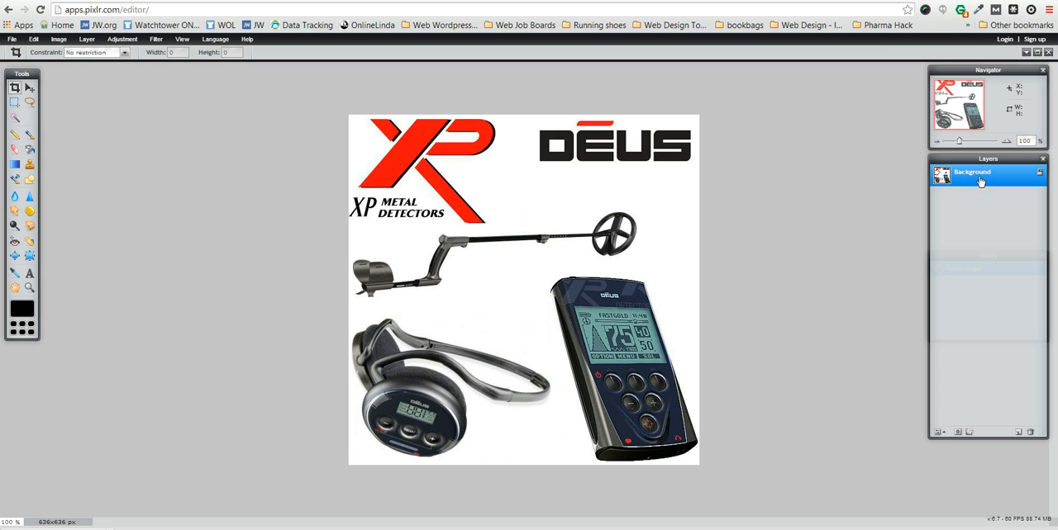
Step: Unlock the Background layer and erase a strip across the red XP logo down to transparency
double_click(1041, 179)
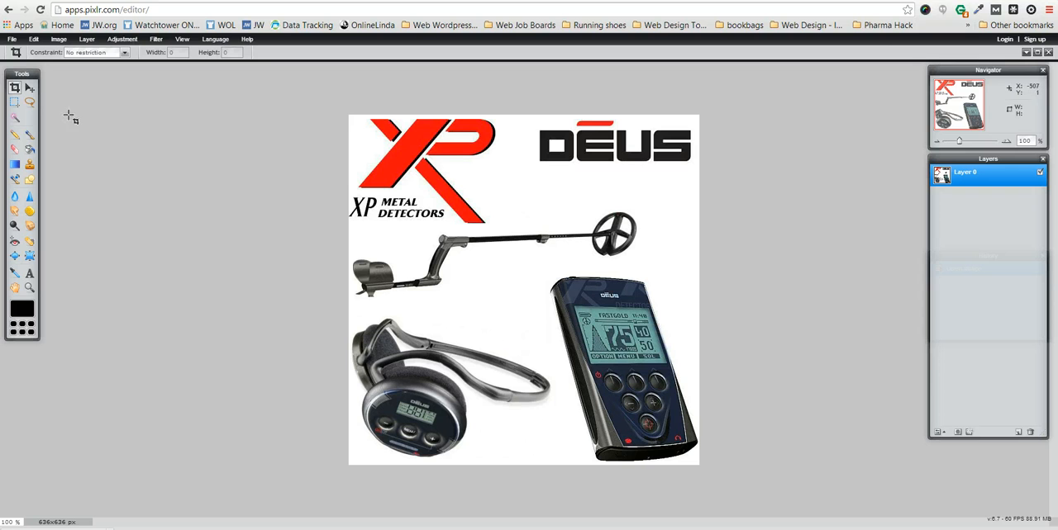
left_click(15, 151)
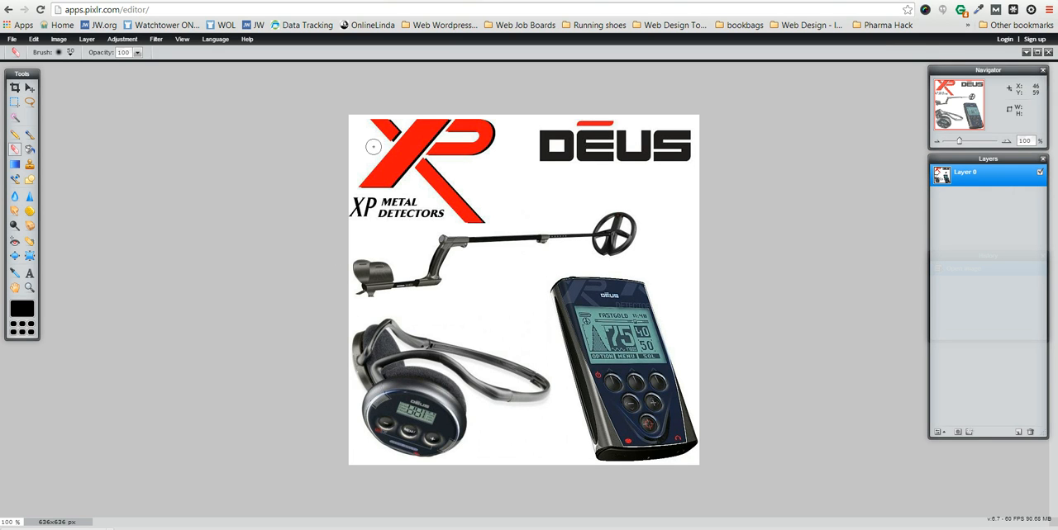
mouse_move(372, 147)
left_mouse_down()
mouse_move(423, 154)
mouse_move(382, 135)
mouse_move(400, 133)
mouse_move(445, 171)
left_mouse_up()
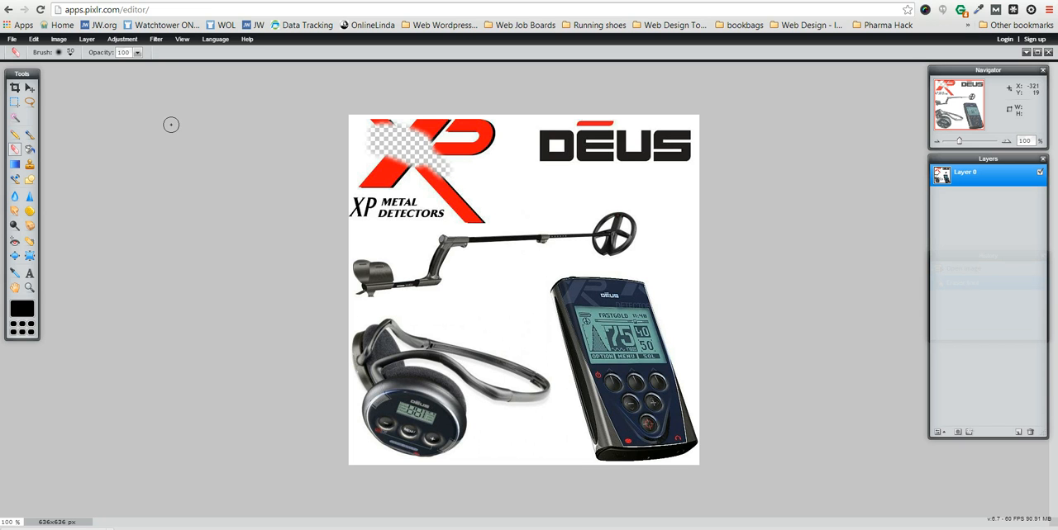
Step: Set the eraser to the 200 hard round brush and erase the XP and DEUS logos above the metal detector
left_click(70, 53)
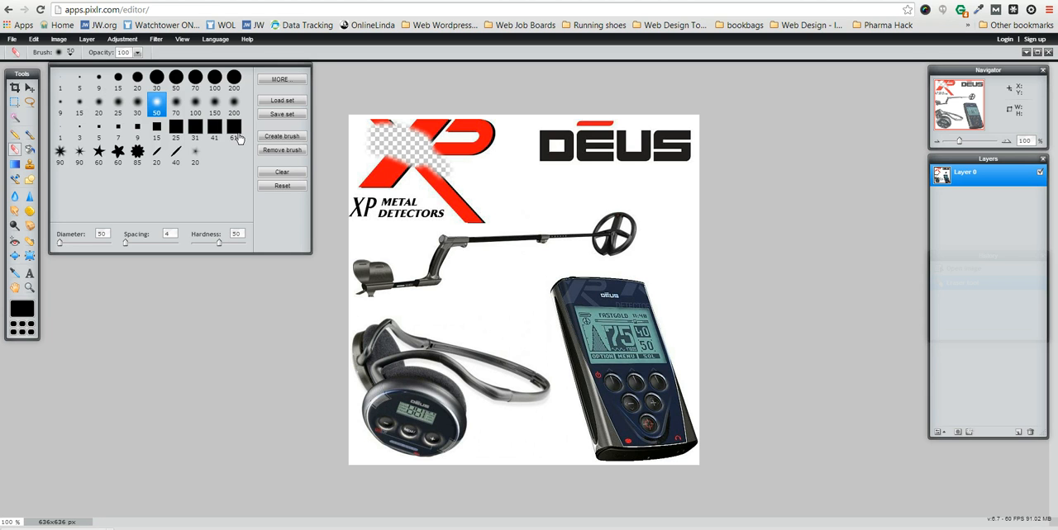
left_click(235, 79)
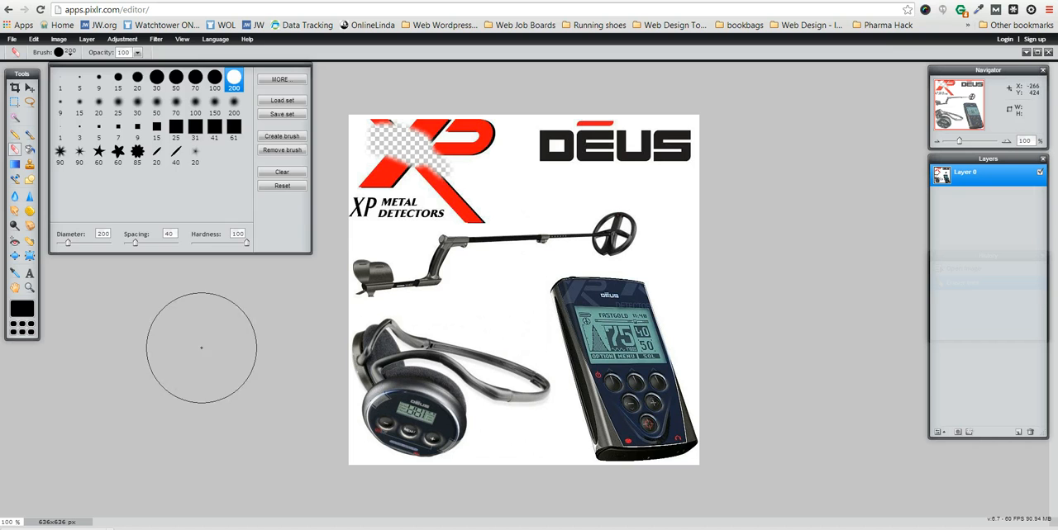
left_click(202, 349)
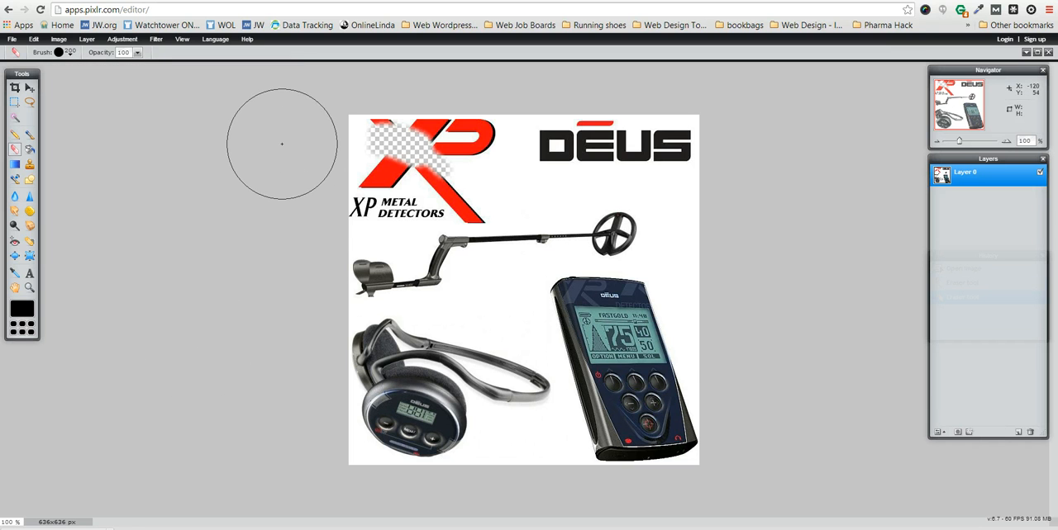
left_click(362, 139)
mouse_move(362, 139)
left_mouse_down()
mouse_move(401, 129)
mouse_move(514, 132)
mouse_move(377, 158)
mouse_move(367, 175)
left_mouse_up()
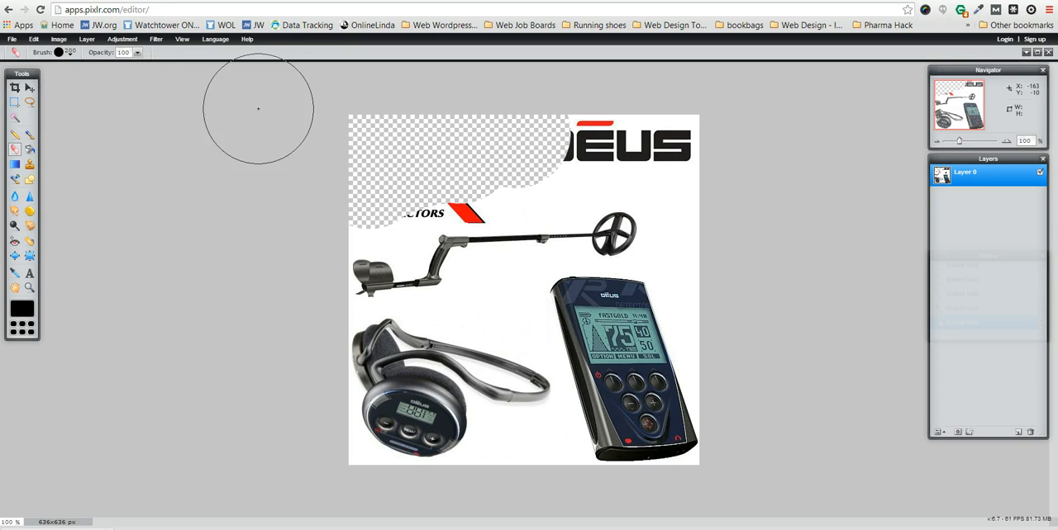
mouse_move(553, 120)
left_mouse_down()
mouse_move(679, 142)
mouse_move(537, 134)
mouse_move(464, 171)
mouse_move(472, 154)
mouse_move(443, 174)
mouse_move(465, 166)
mouse_move(394, 173)
left_mouse_up()
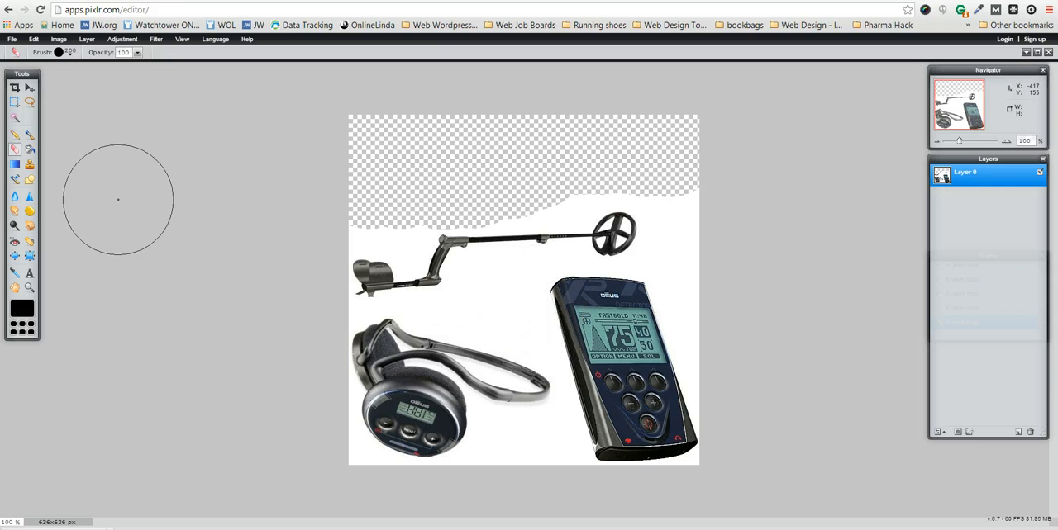
Step: Select with the Wand tool and delete the white background around the products and in the gaps of the headphone band
left_click(15, 120)
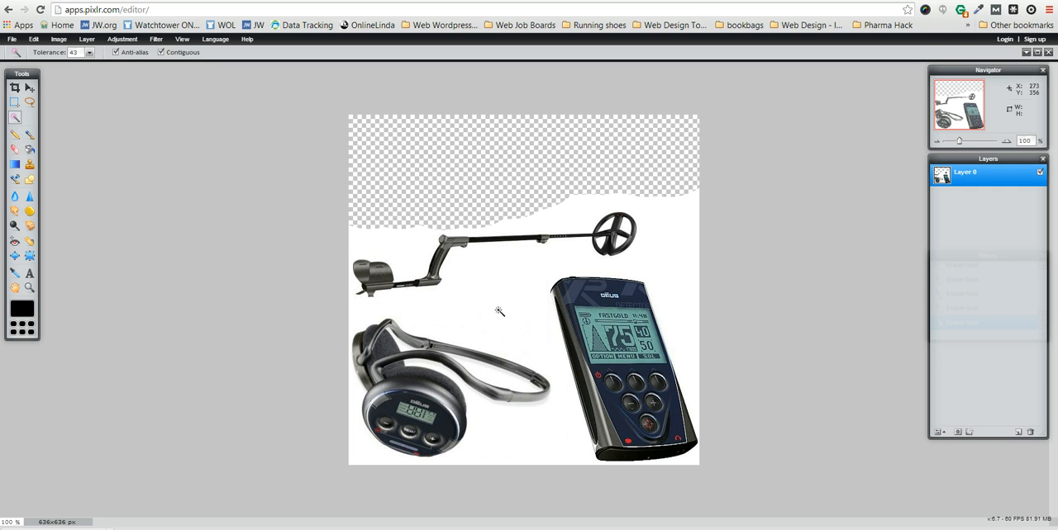
left_click(499, 311)
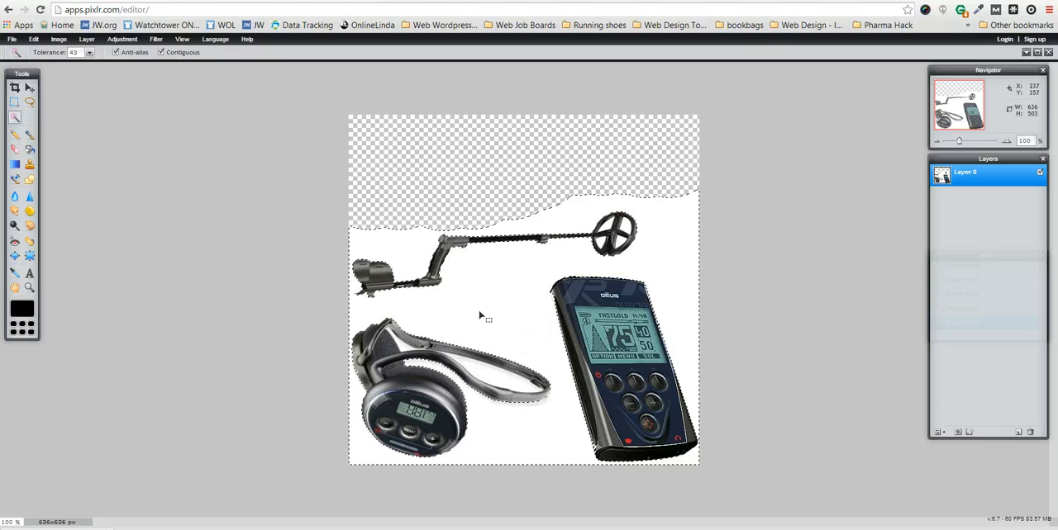
key("Delete")
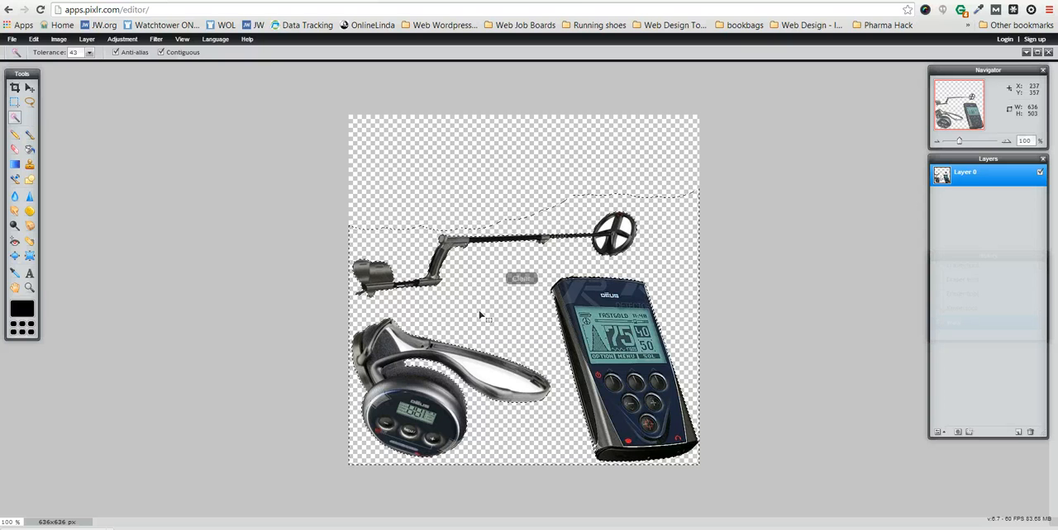
left_click(488, 380)
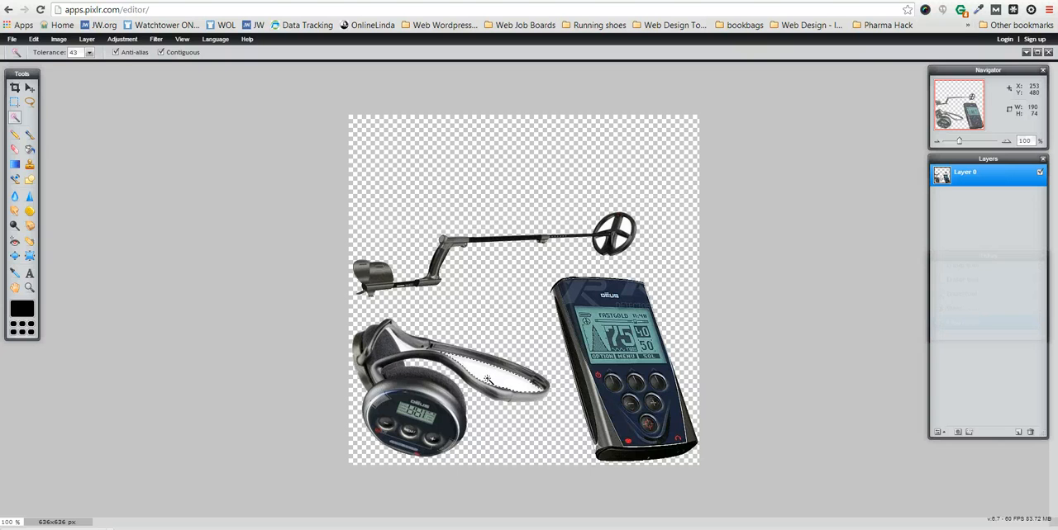
key("Delete")
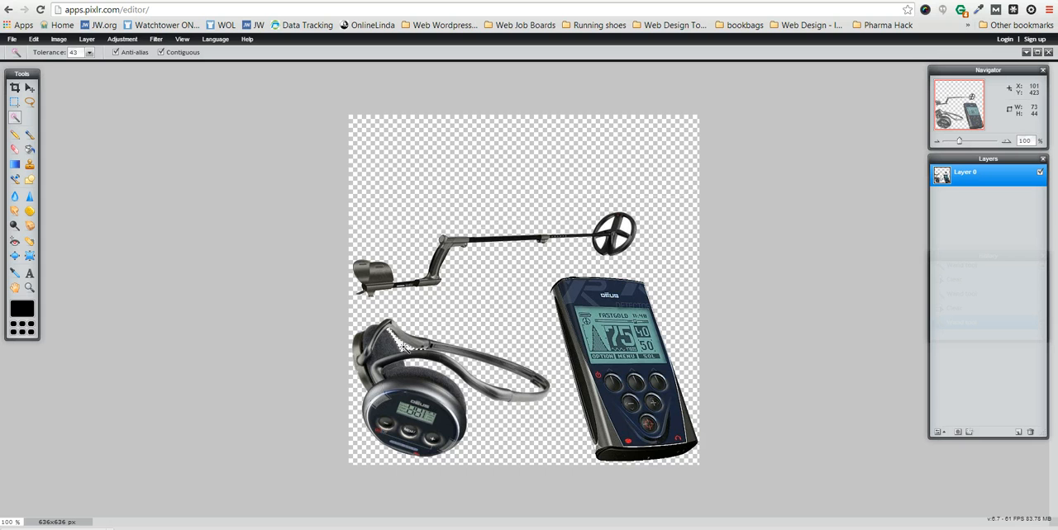
key("Delete")
Step: Move the product layer up on the canvas and scale it down slightly with Free transform
left_click(30, 89)
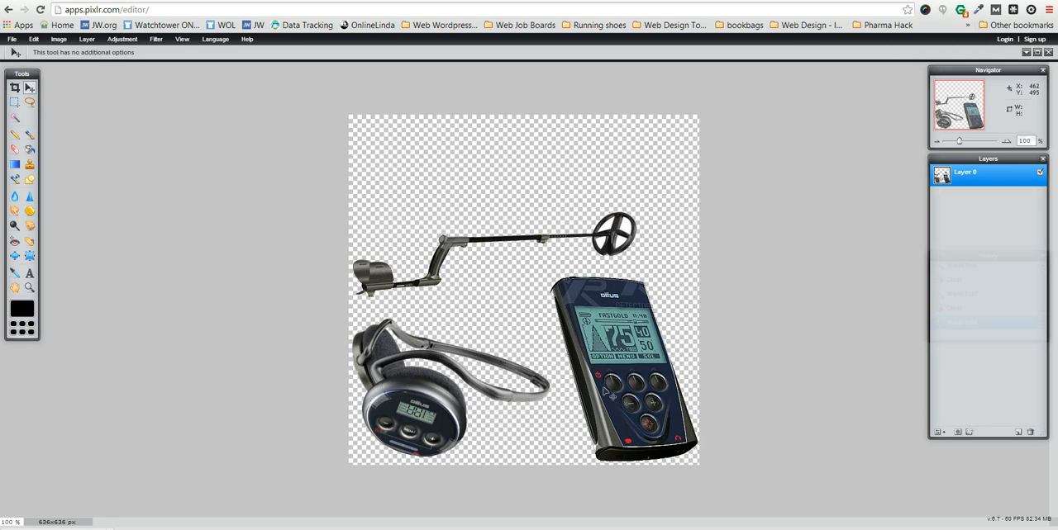
left_click_drag(608, 391, 612, 335)
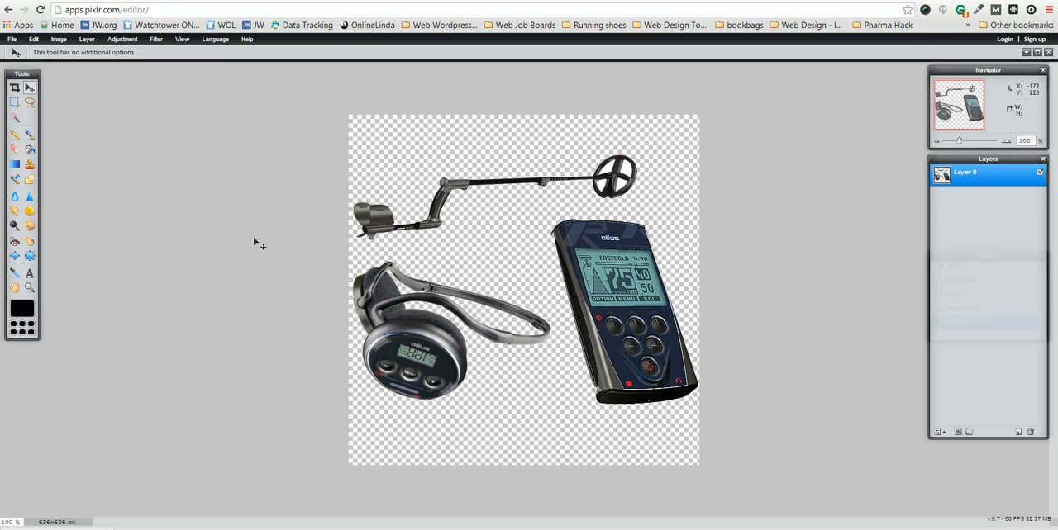
left_click(32, 39)
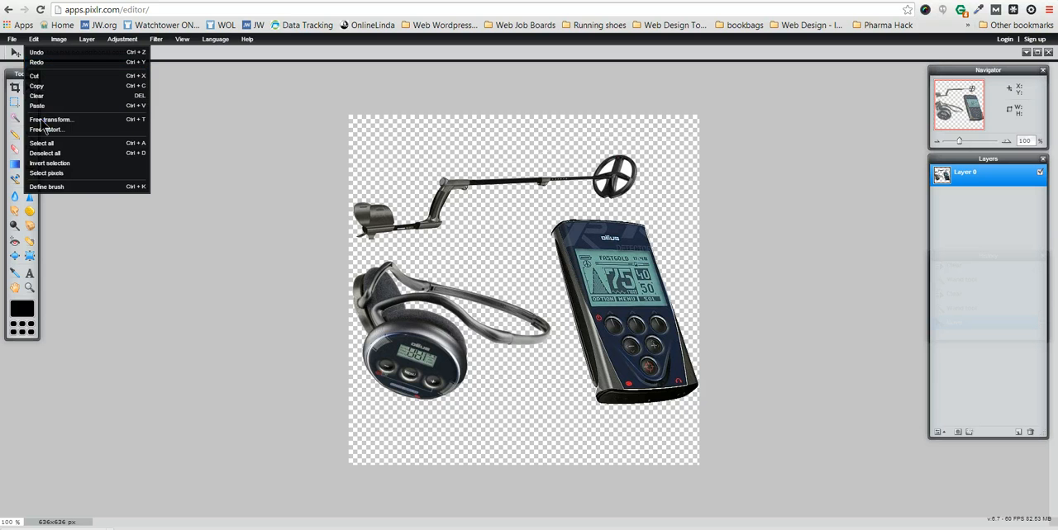
left_click(45, 120)
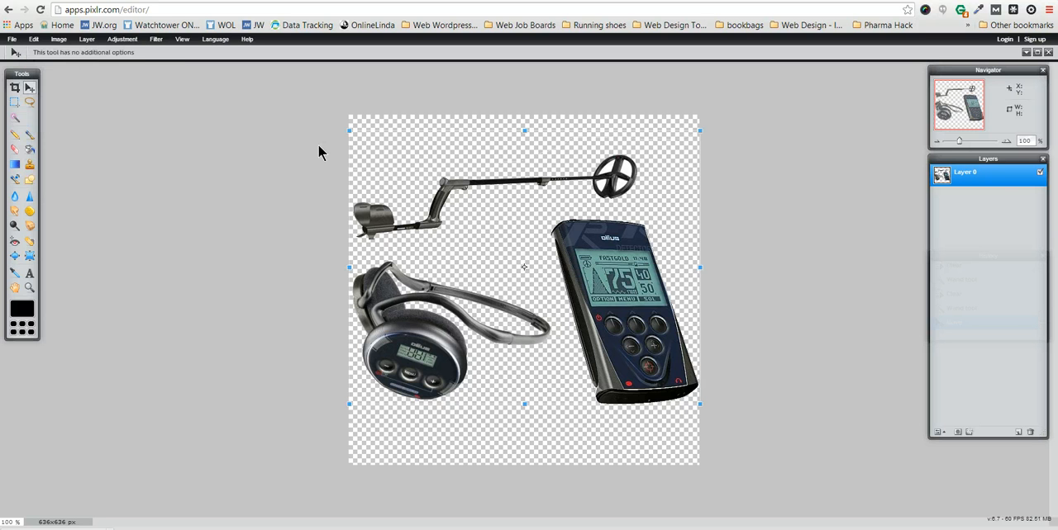
left_click_drag(347, 132, 384, 159)
key("Return")
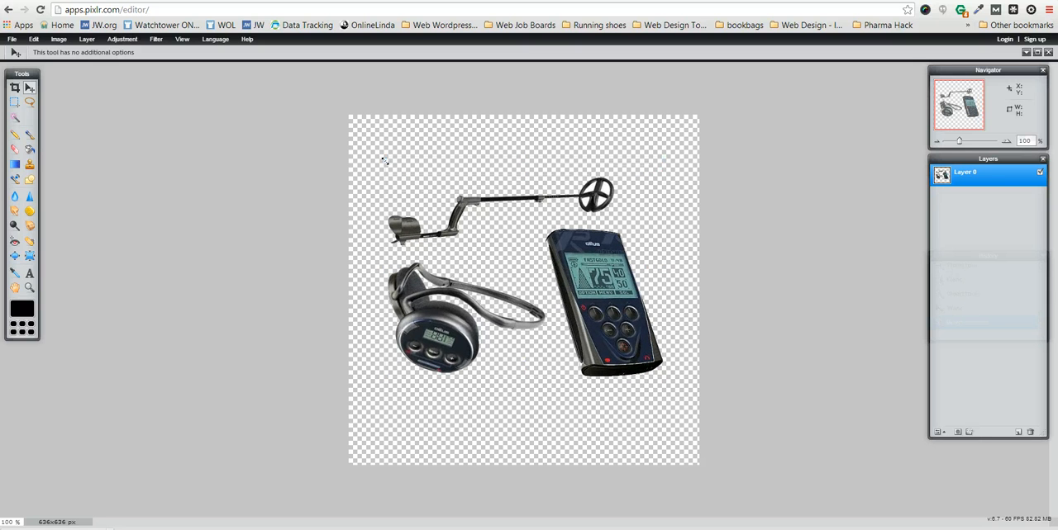
Step: Crop the image closely around the three products to 550 x 425 px
left_click(17, 90)
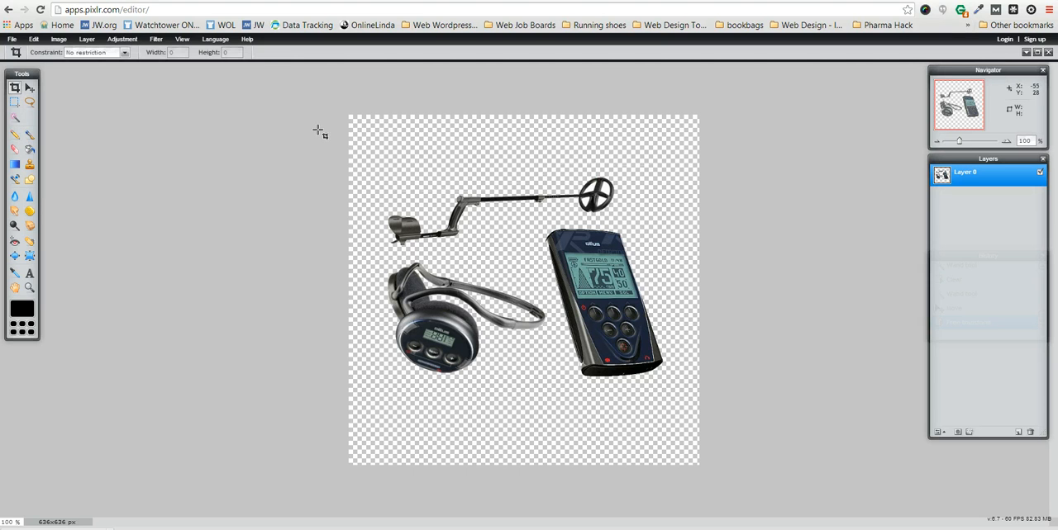
left_click_drag(372, 155, 675, 389)
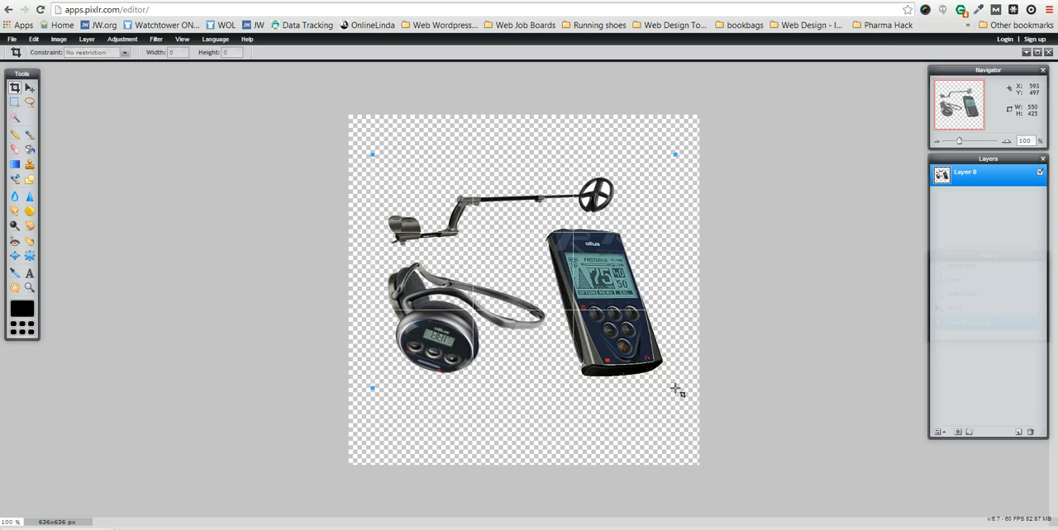
key("Return")
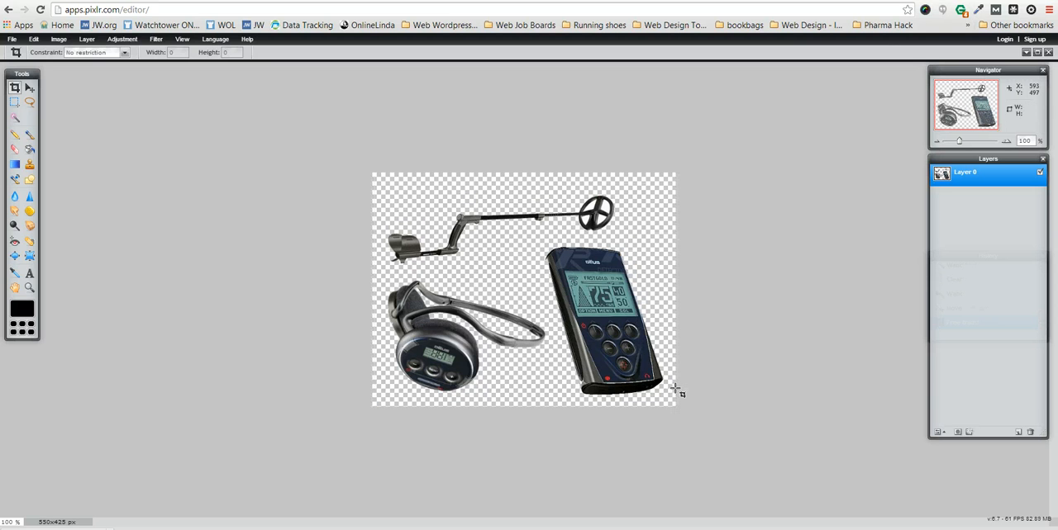
Step: Fill the transparent background and the gaps inside the headphone band with red c92828 using the Paint bucket
left_click(34, 277)
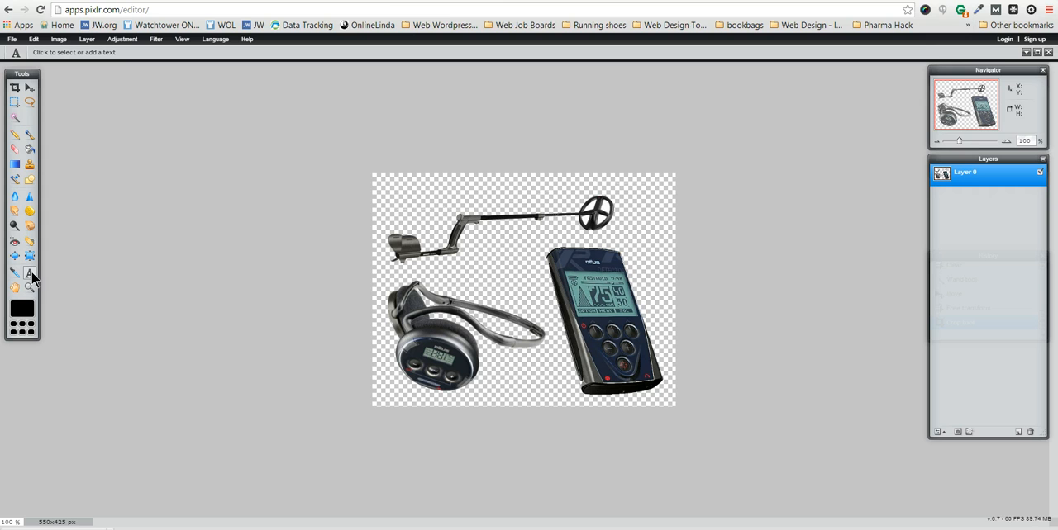
left_click(30, 150)
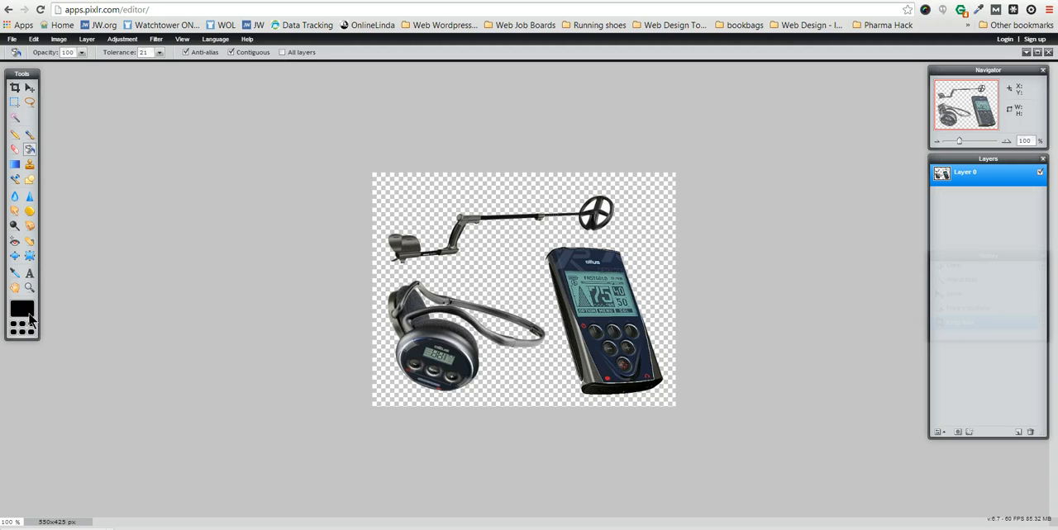
left_click(23, 310)
left_click(484, 250)
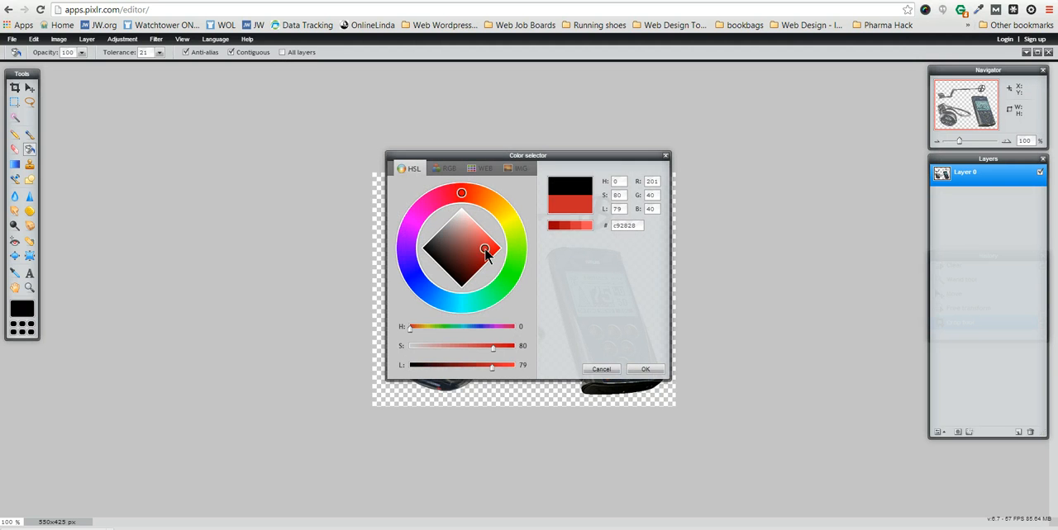
left_click(642, 369)
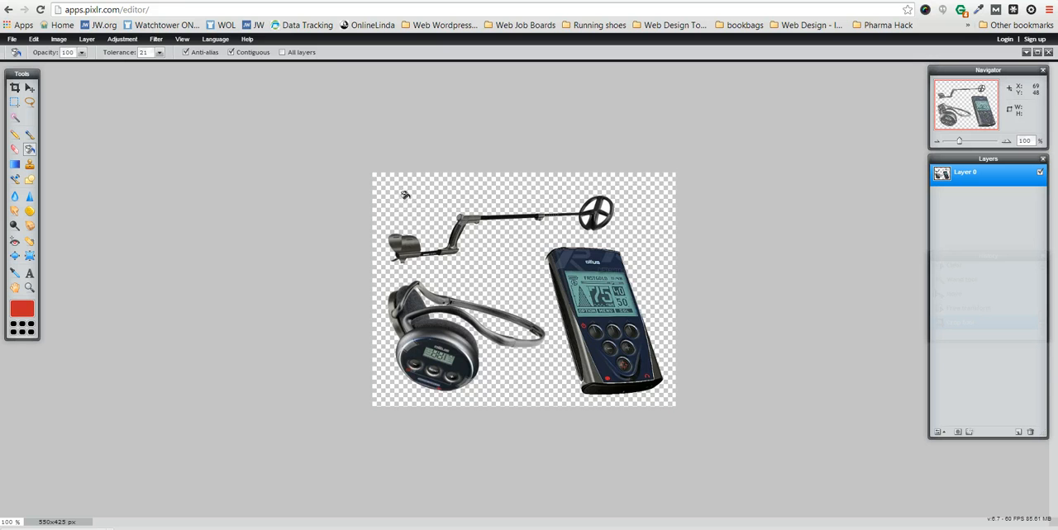
left_click(404, 195)
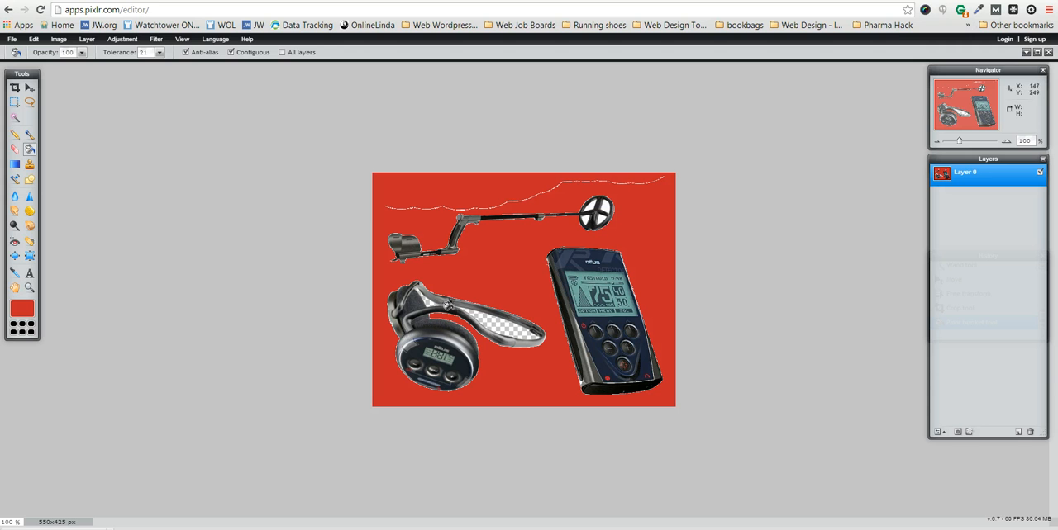
left_click(506, 327)
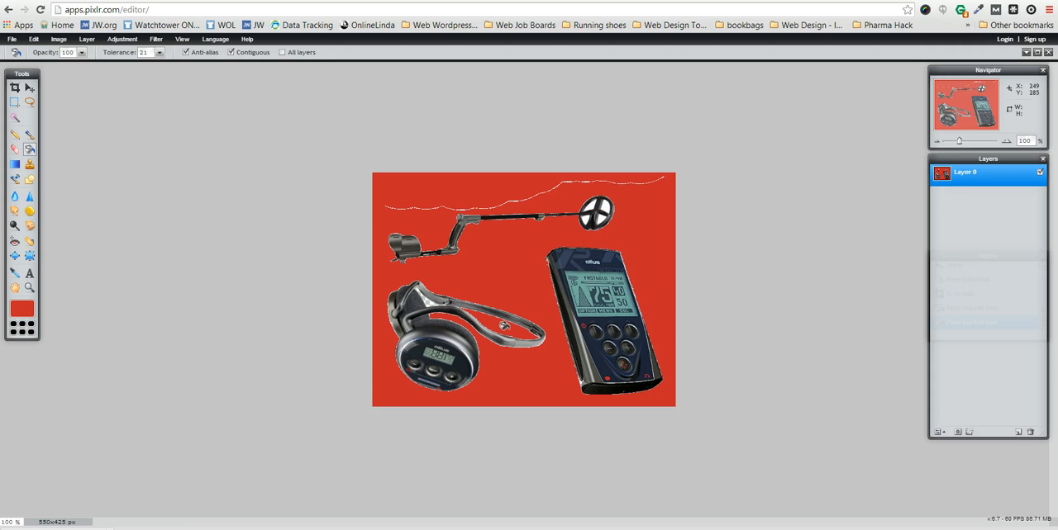